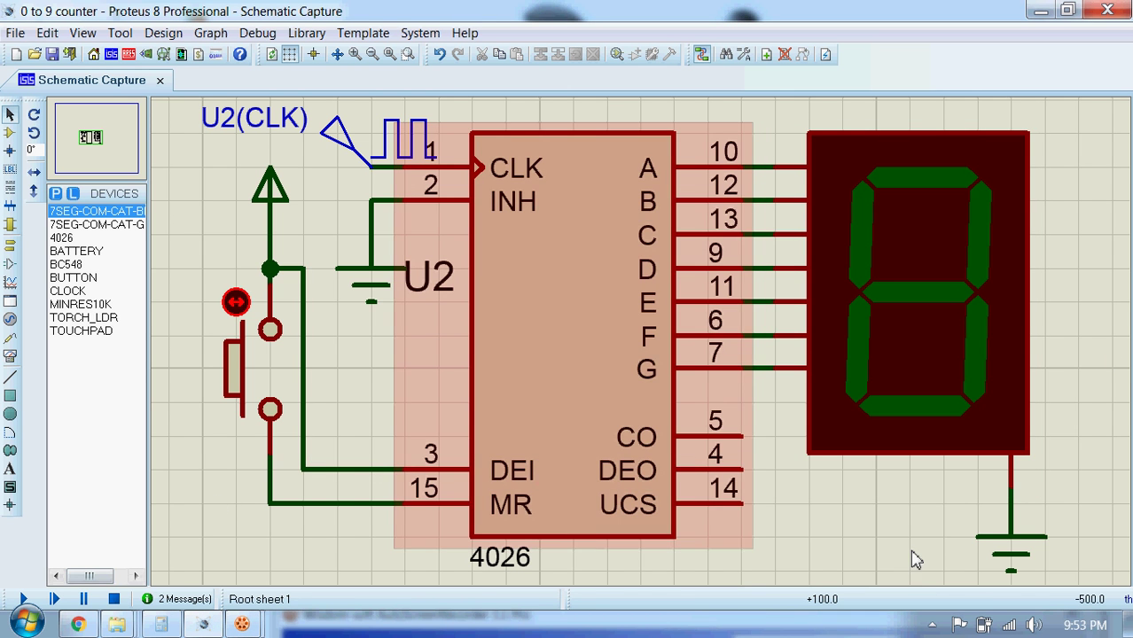
Step: Advance the 0 to 9 counter simulation one frame so it starts paused showing 0
click(53, 600)
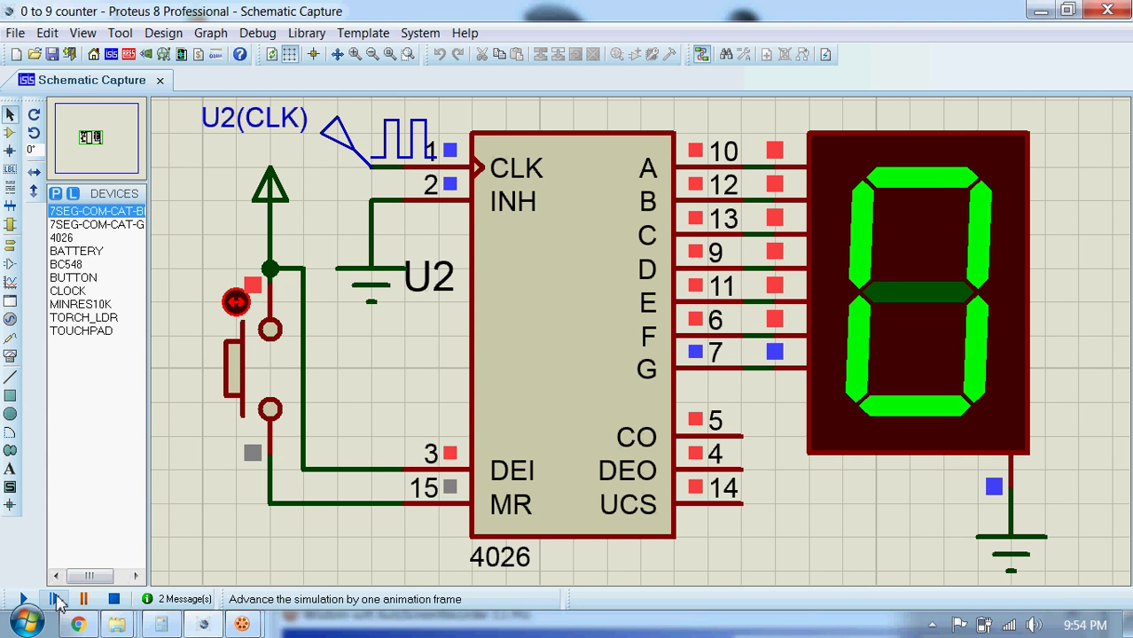
Step: Step the simulation frame by frame, counting the display up from 0 through to 8
click(55, 600)
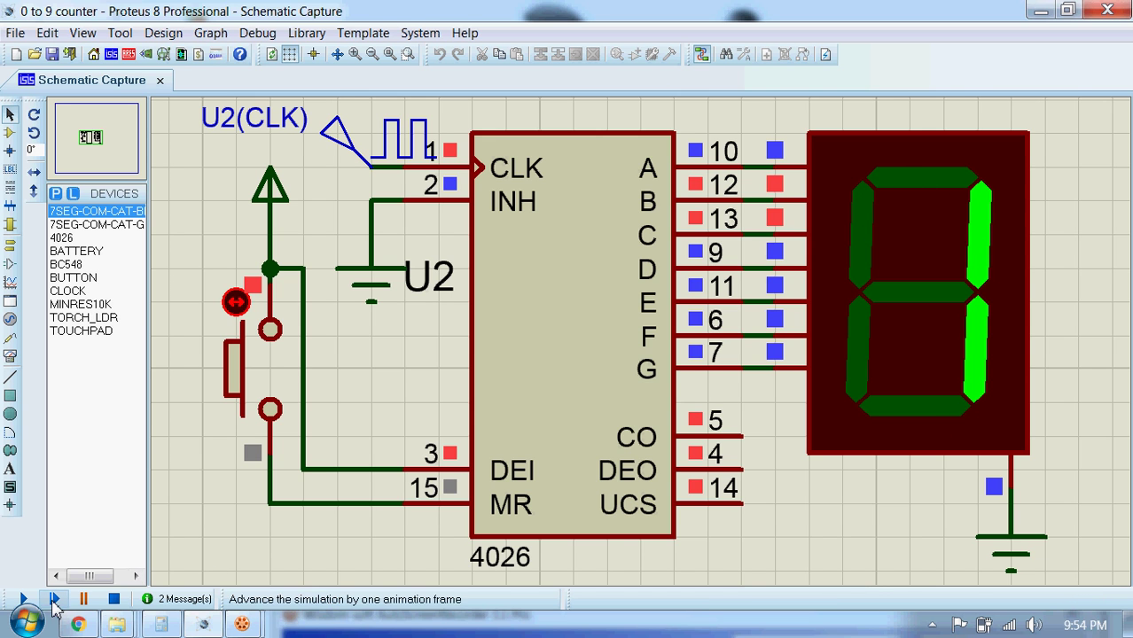
click(53, 601)
click(52, 600)
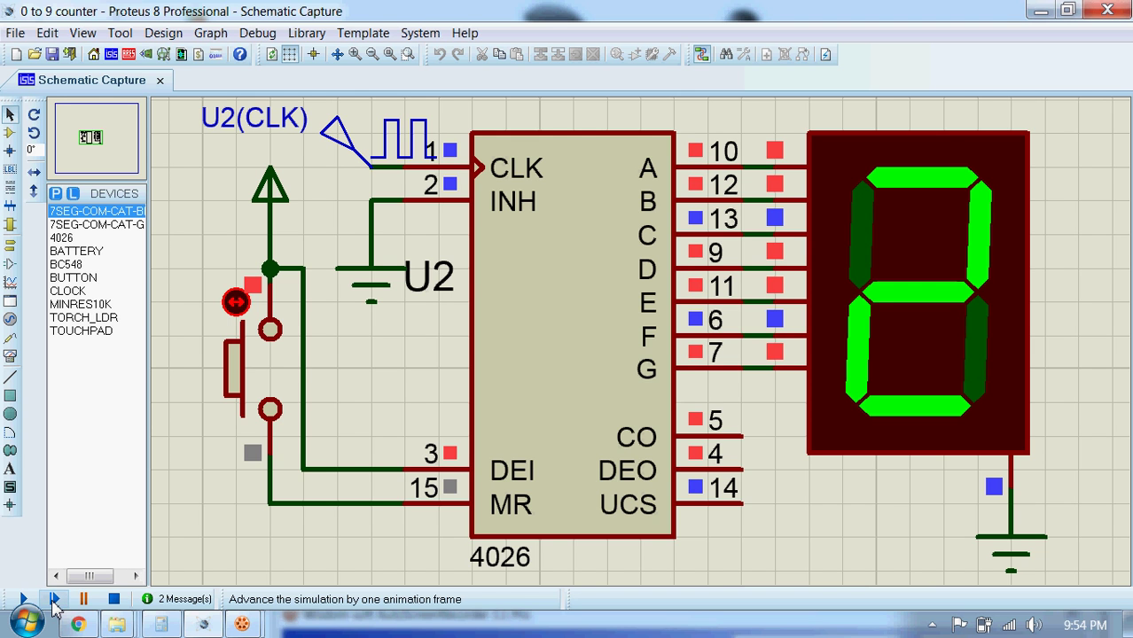
click(53, 600)
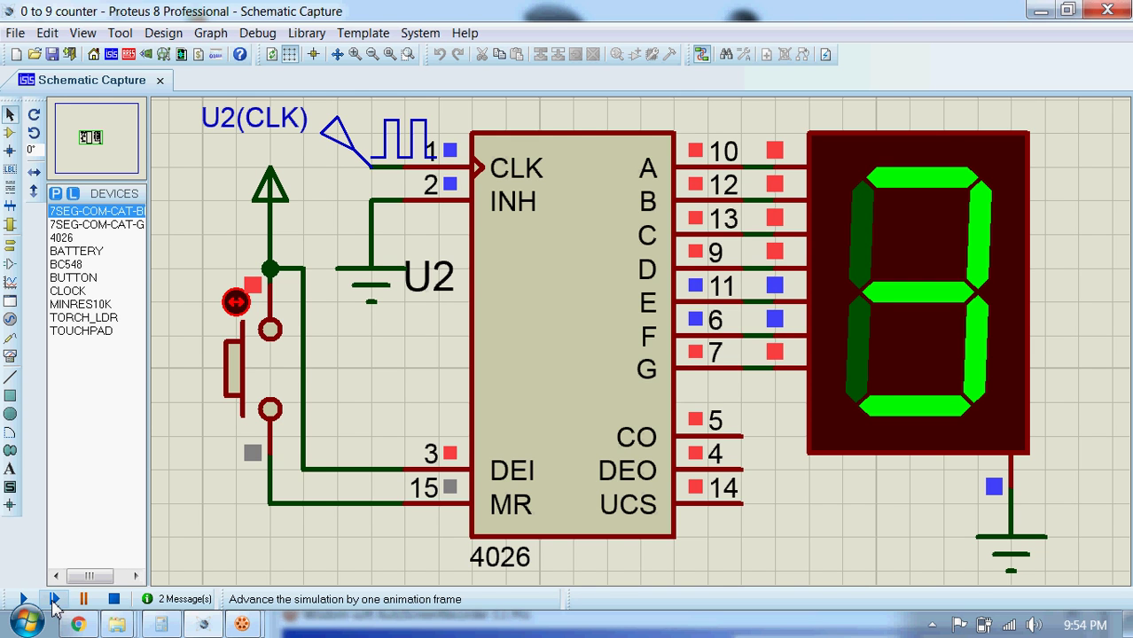
click(53, 600)
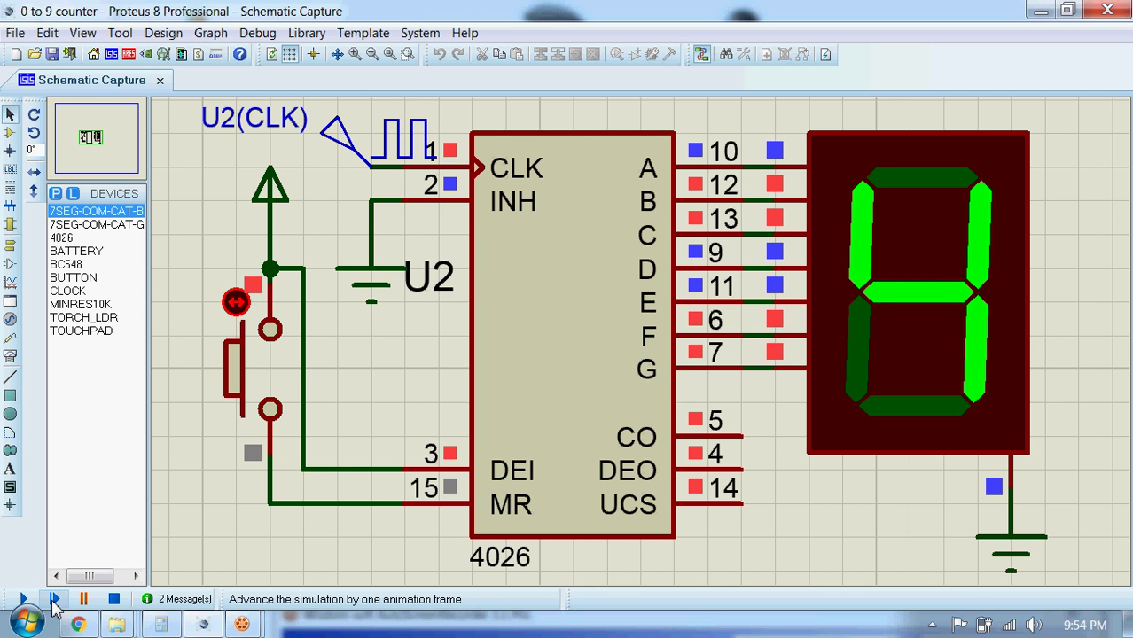
click(52, 600)
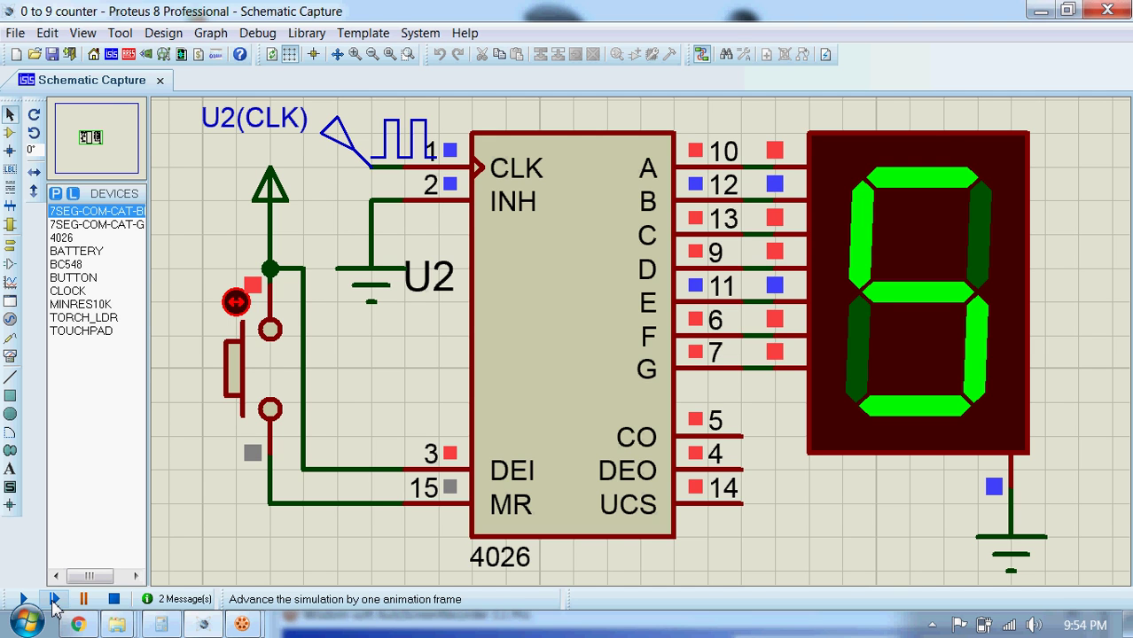
click(52, 600)
click(54, 600)
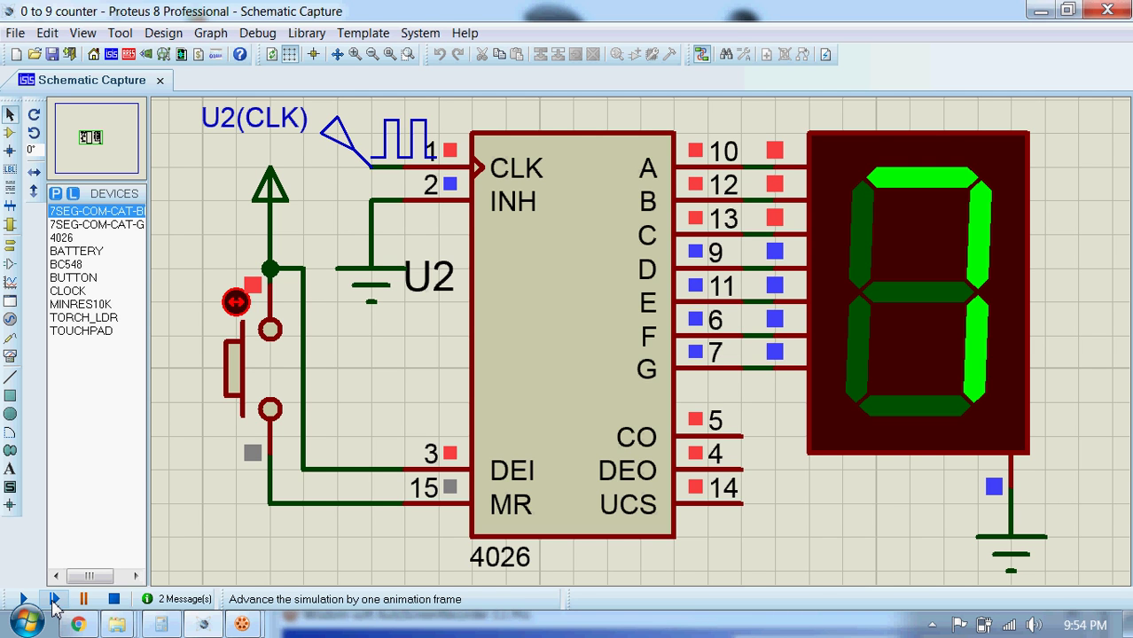
click(52, 600)
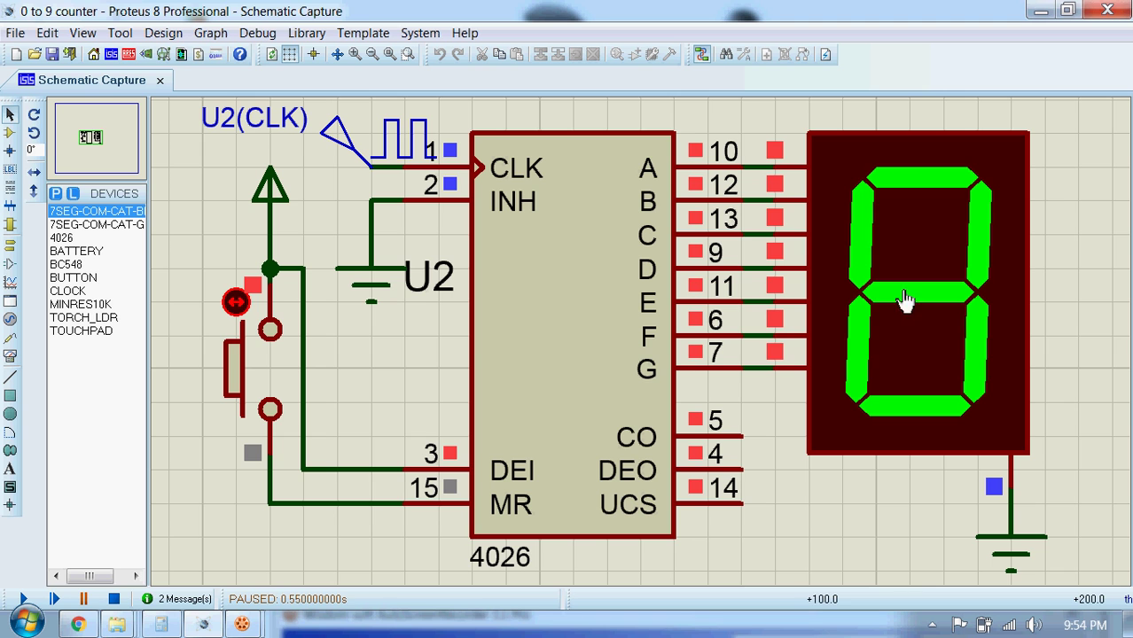
Step: Step the display to 9, then briefly run the simulation and stop it
click(55, 600)
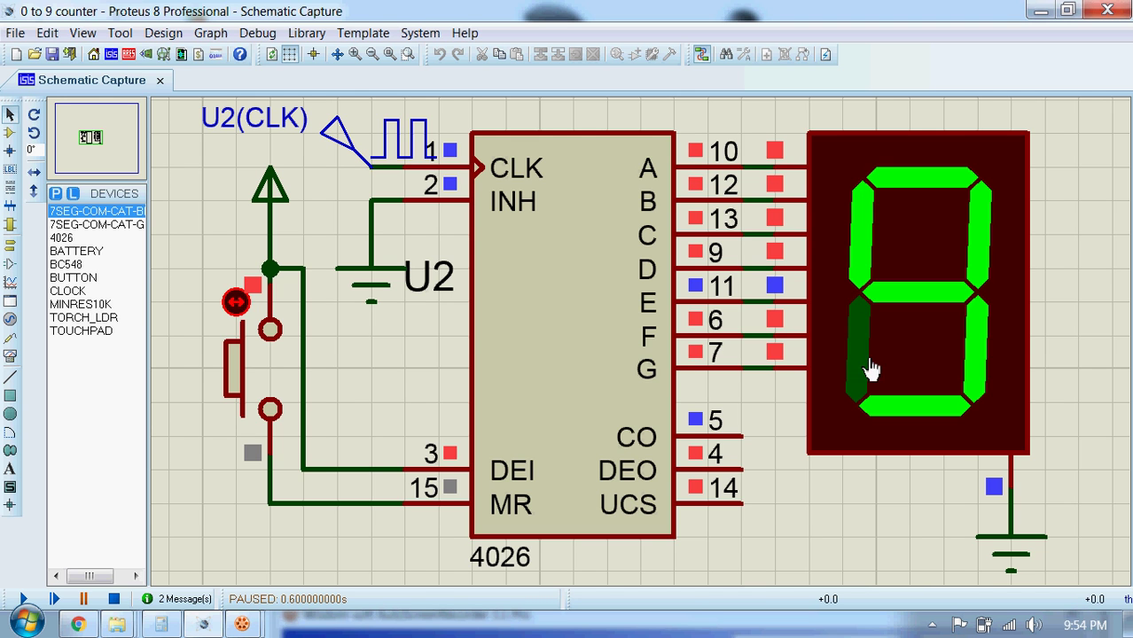
click(113, 599)
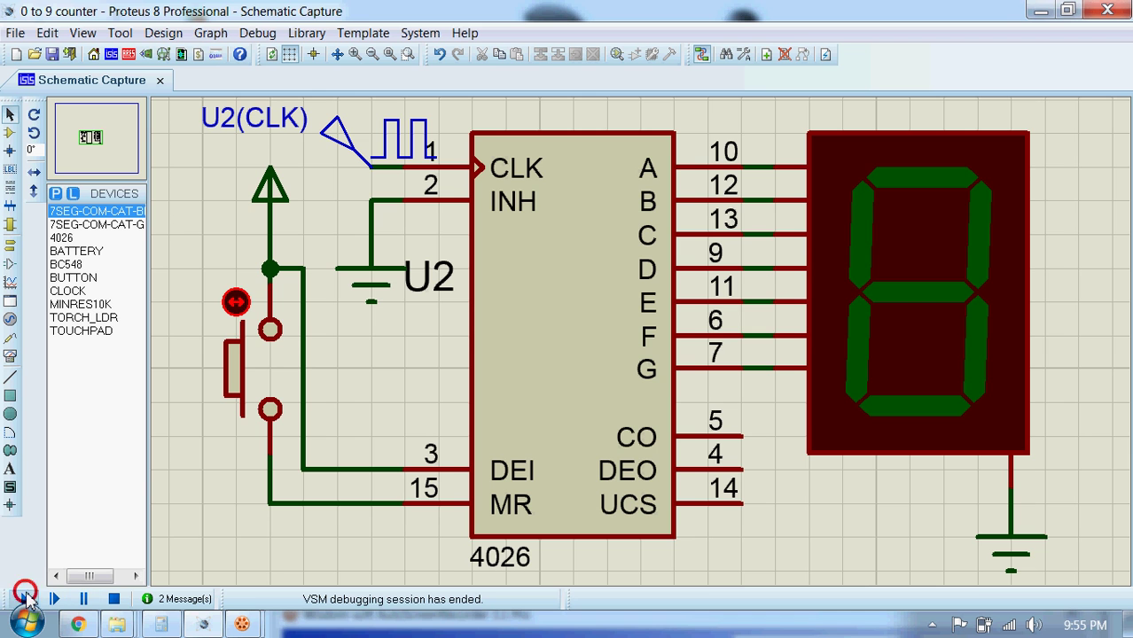
click(25, 599)
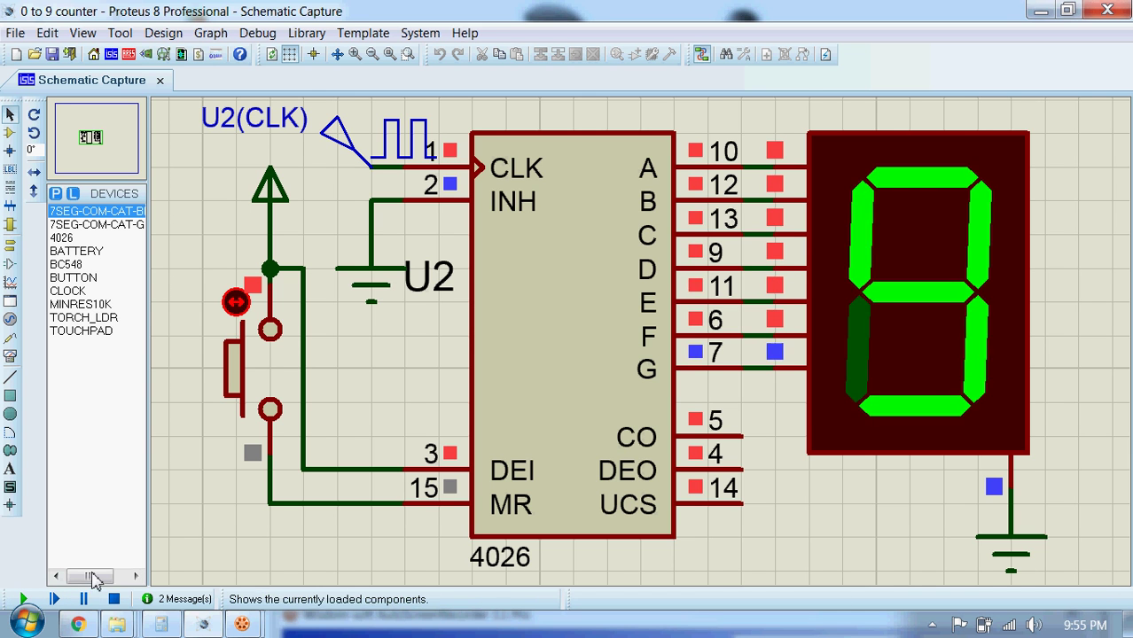
click(114, 600)
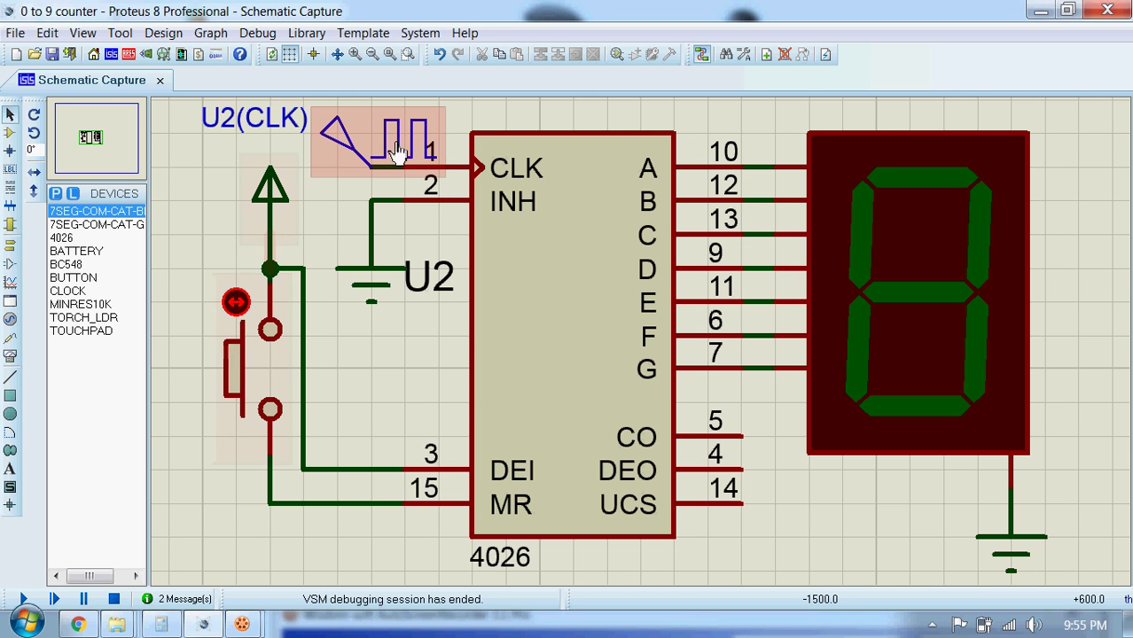
Step: Change the U2(CLK) clock generator's frequency from 10 to 15 Hz
right_click(422, 135)
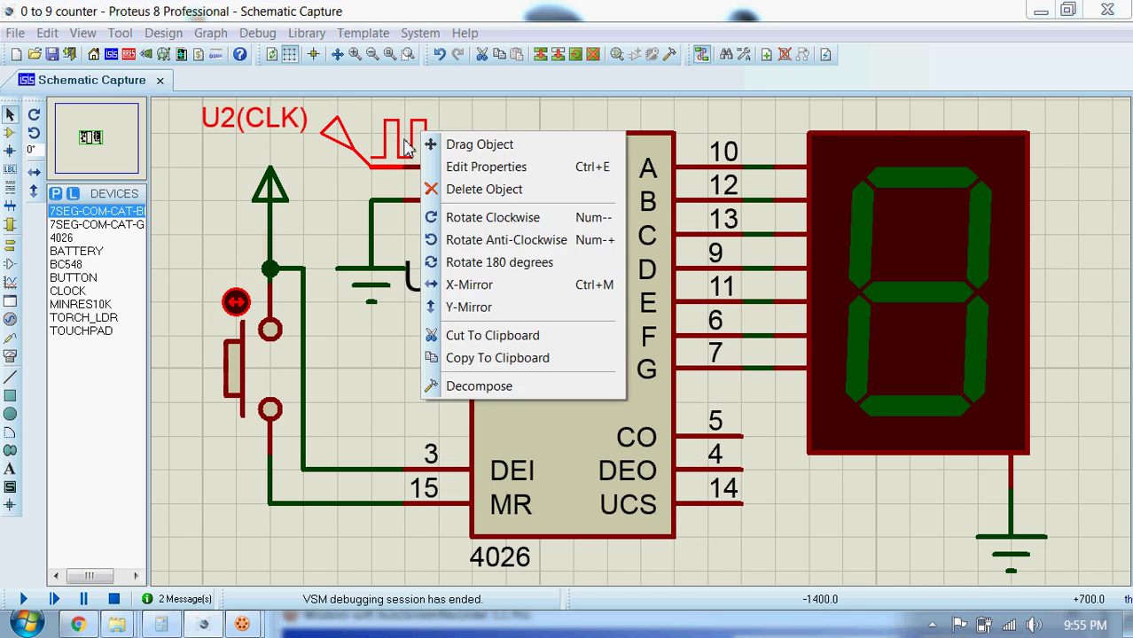
click(477, 177)
click(719, 213)
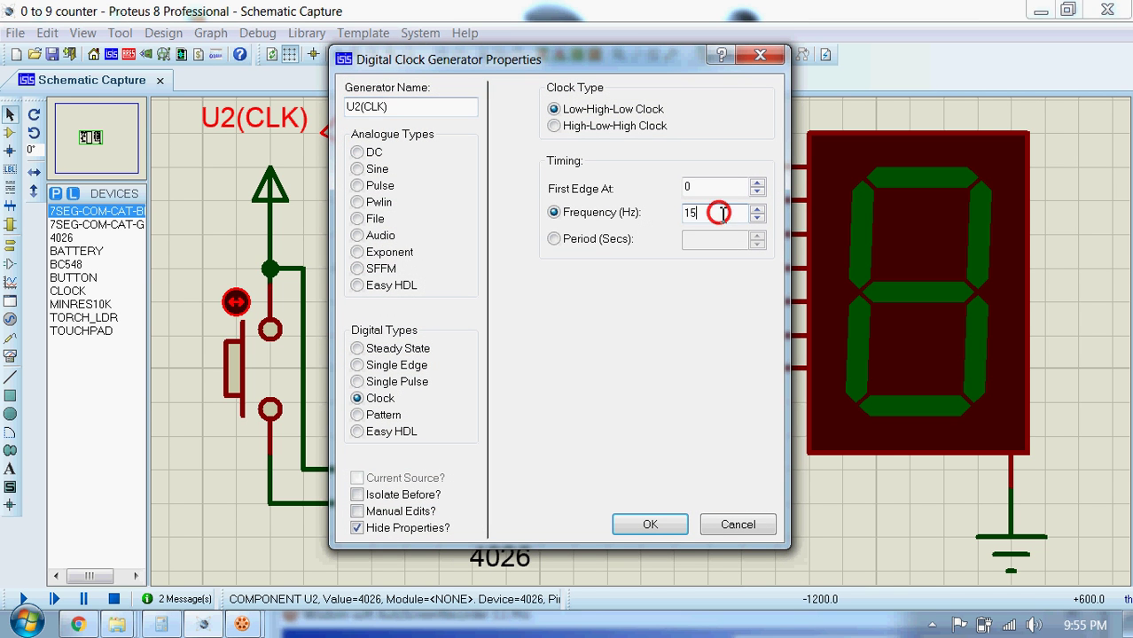
key(BackSpace)
text(5)
click(649, 524)
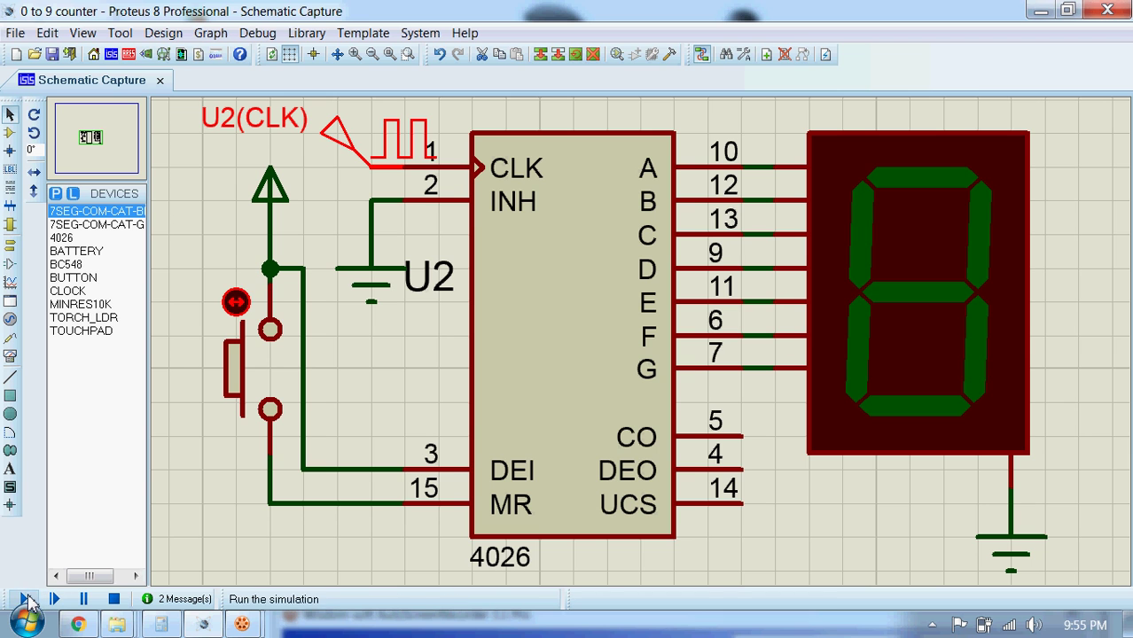
Step: Run the 0 to 9 counter continuously at the new 15 Hz clock
click(25, 600)
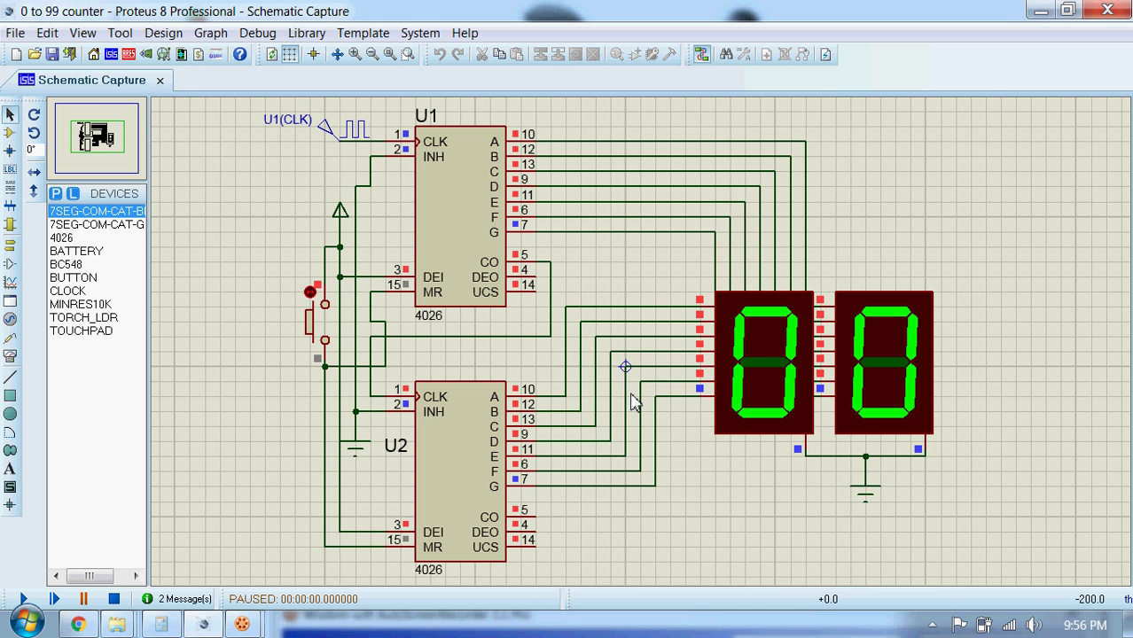
Step: Stop the 0 to 99 counter, set U1(CLK) frequency to 5 Hz, and run it again
click(113, 600)
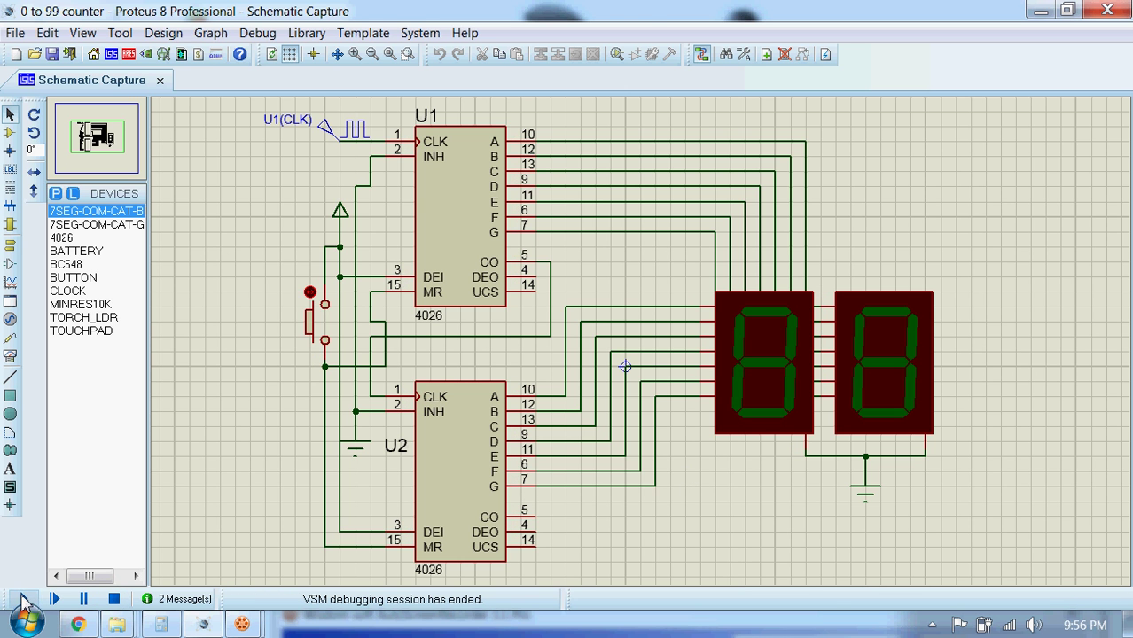
double_click(346, 135)
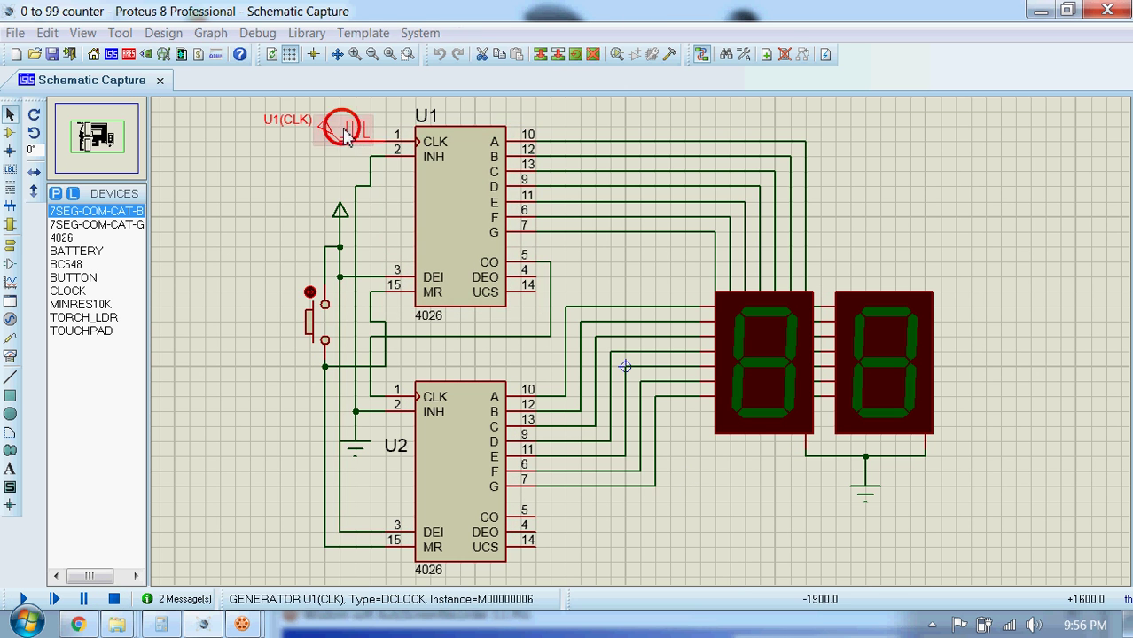
click(723, 214)
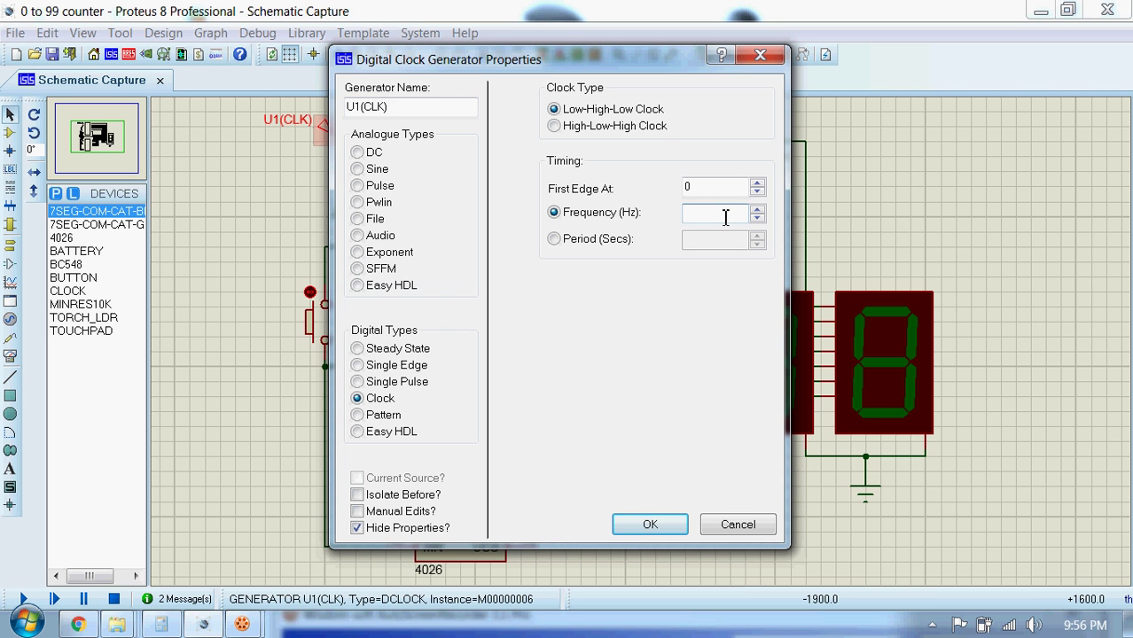
text(5)
key(Return)
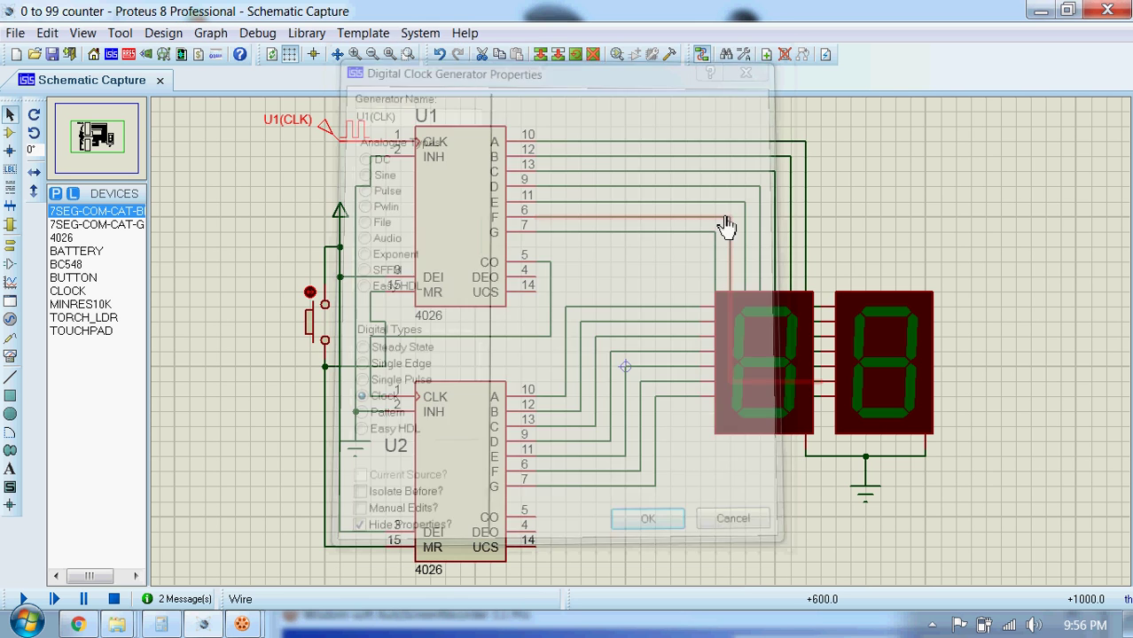
click(25, 600)
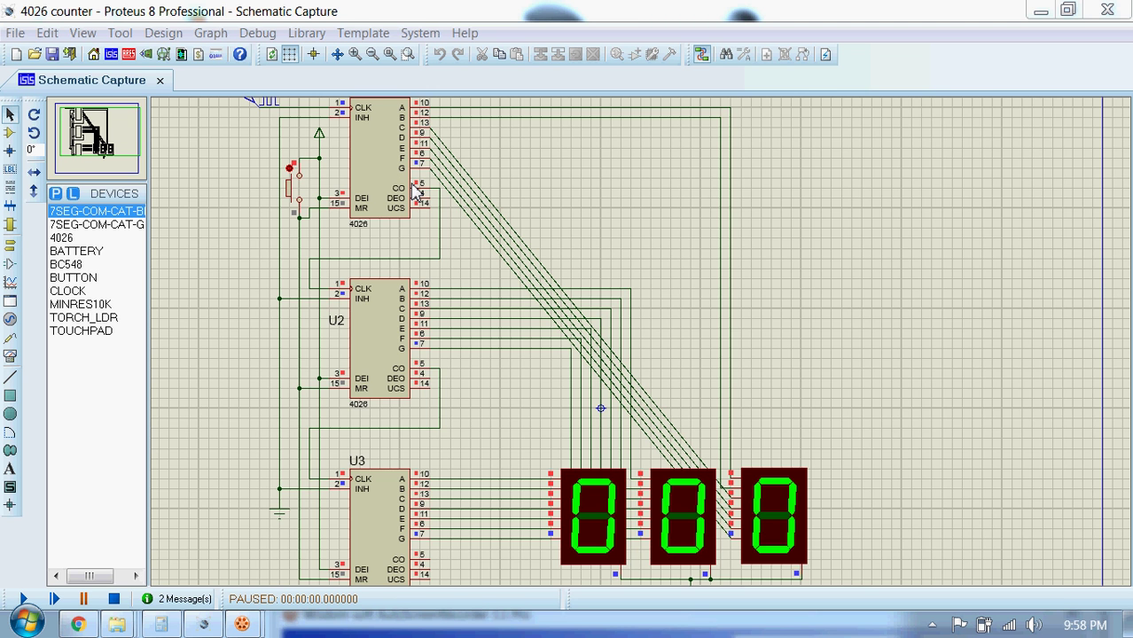
Step: Stop the three-digit counter, confirm U1(CLK) at 5 Hz, and restart the simulation
click(114, 600)
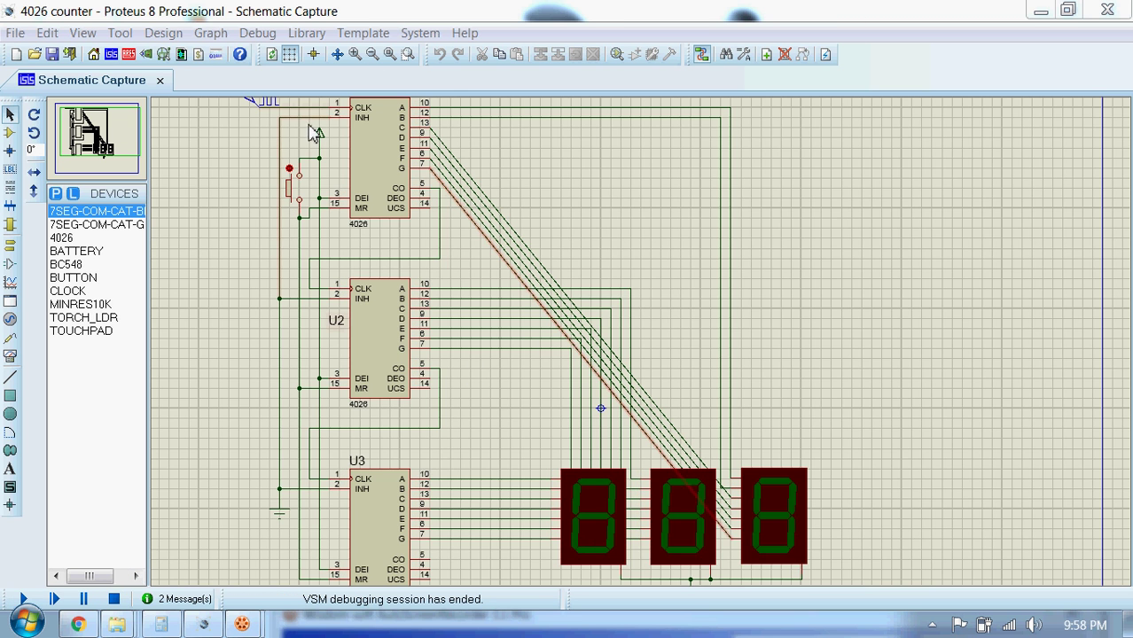
click(266, 101)
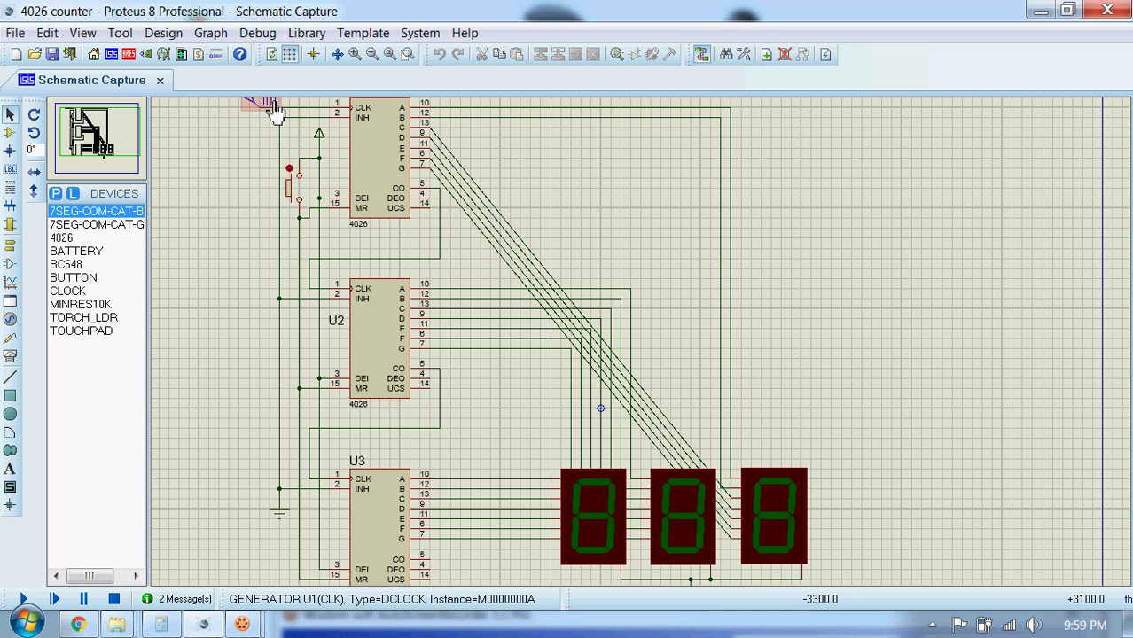
right_click(276, 109)
click(328, 126)
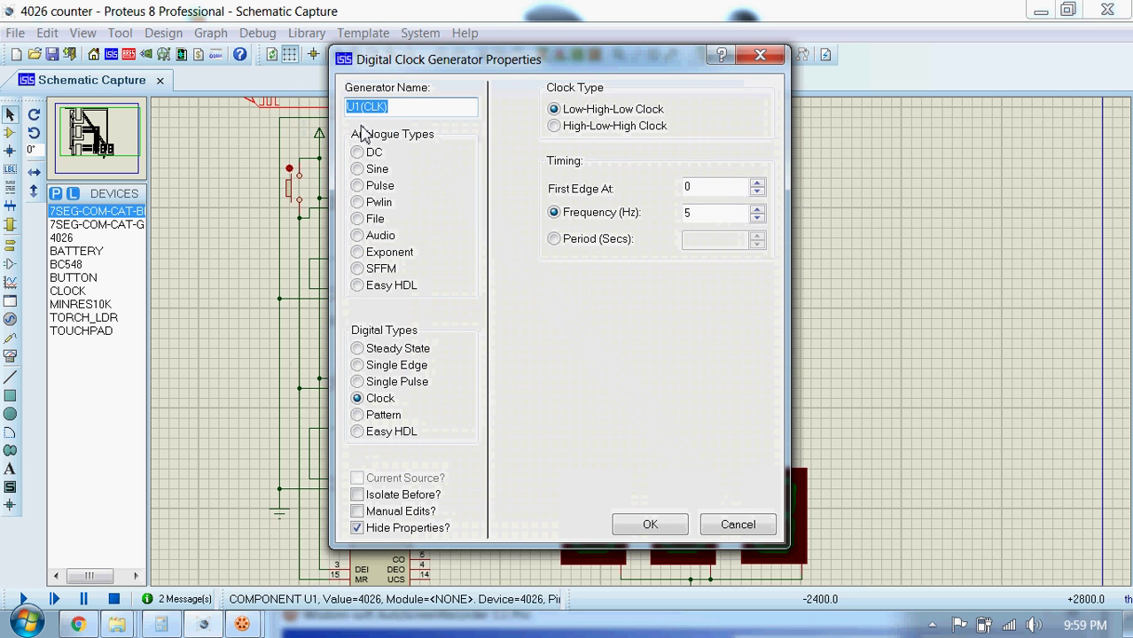
click(646, 525)
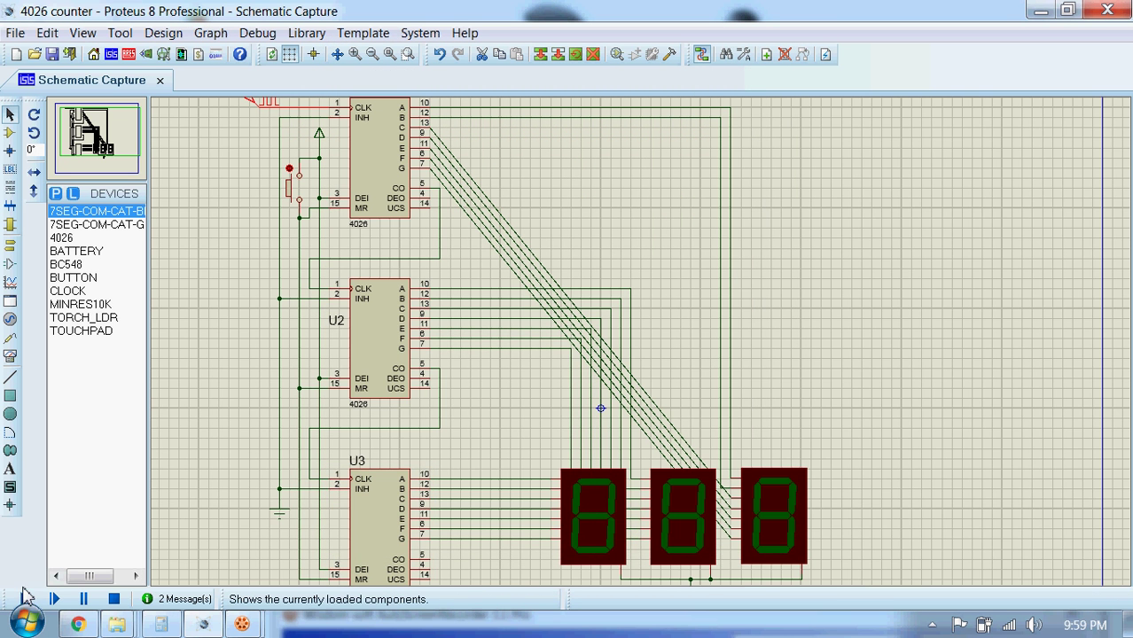
click(24, 601)
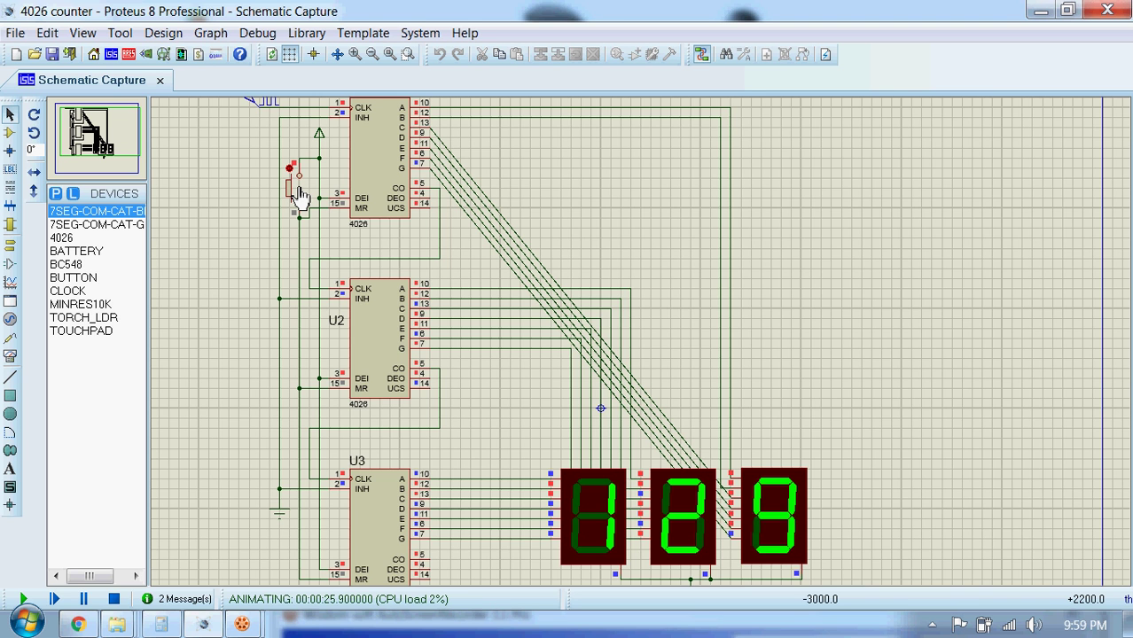
Step: Press the MR reset push-button mid-count so the counter restarts from zero
click(298, 193)
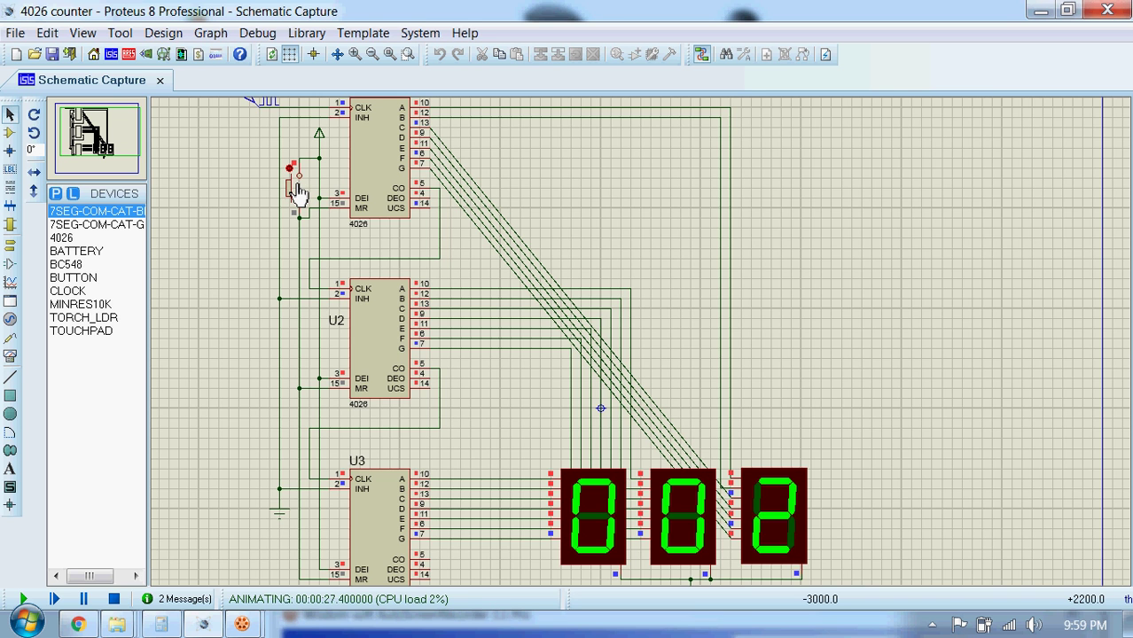